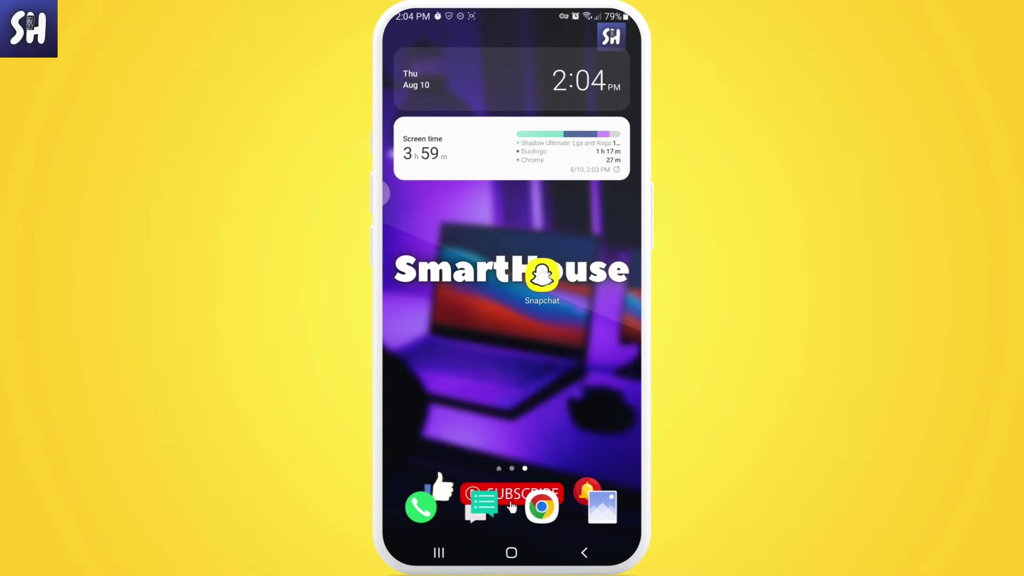
Launch Snapchat from the home screen and go to the Chat list
{"action": "left_click", "coordinate": [542, 274]}
{"action": "left_click", "coordinate": [464, 512]}
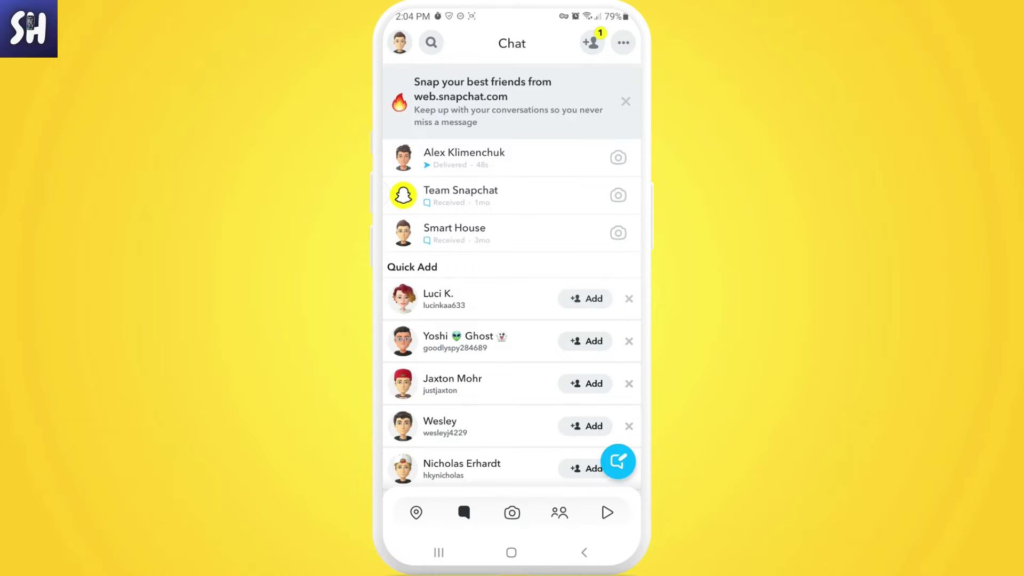
{"action": "left_click", "coordinate": [522, 157]}
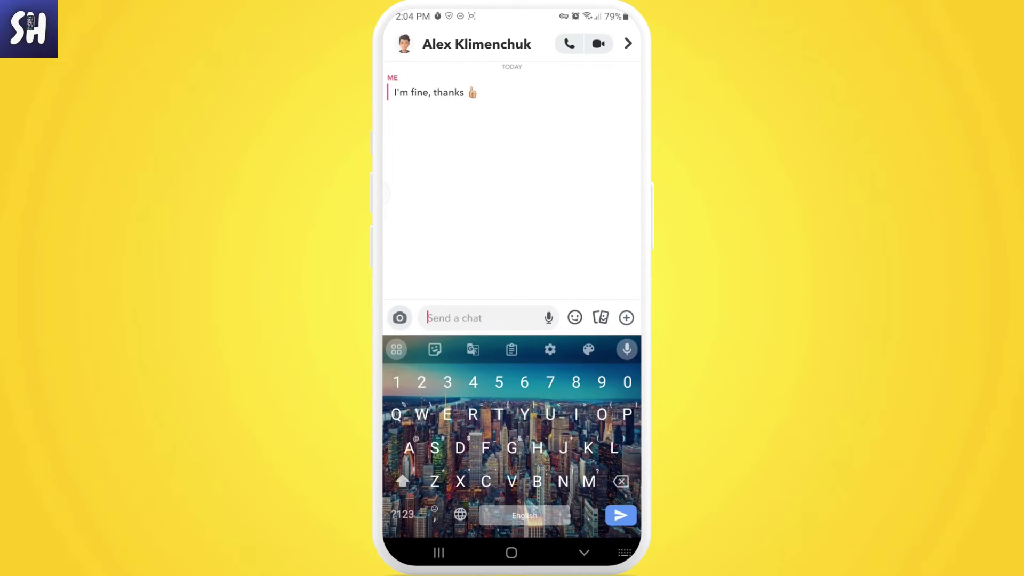
{"action": "key", "text": "Escape"}
{"action": "left_click_drag", "start_coordinate": [519, 252], "coordinate": [515, 368]}
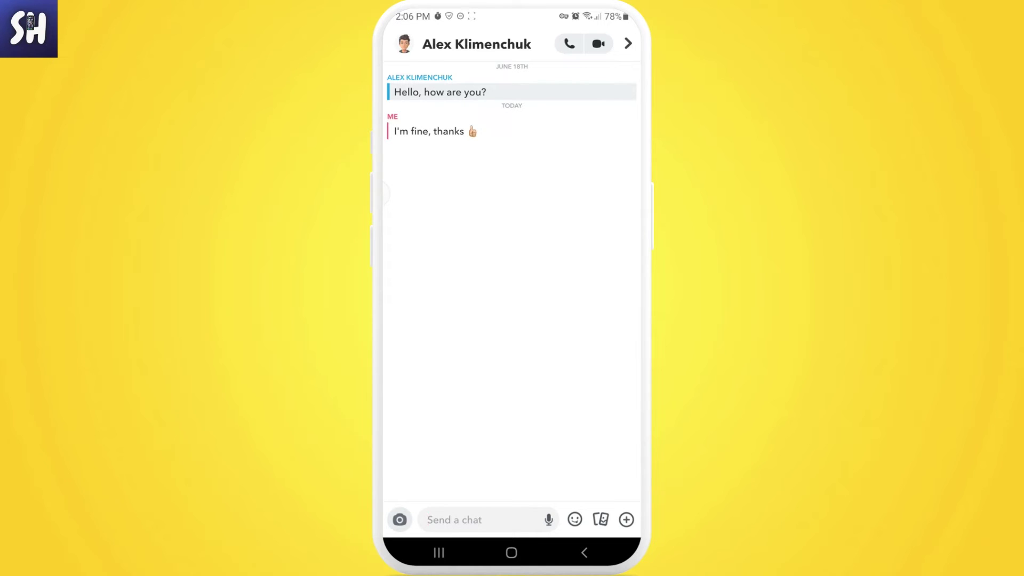
Save the "I'm fine, thanks" message in chat so it shows grey-highlighted
{"action": "left_click_drag", "start_coordinate": [432, 131], "coordinate": [480, 132]}
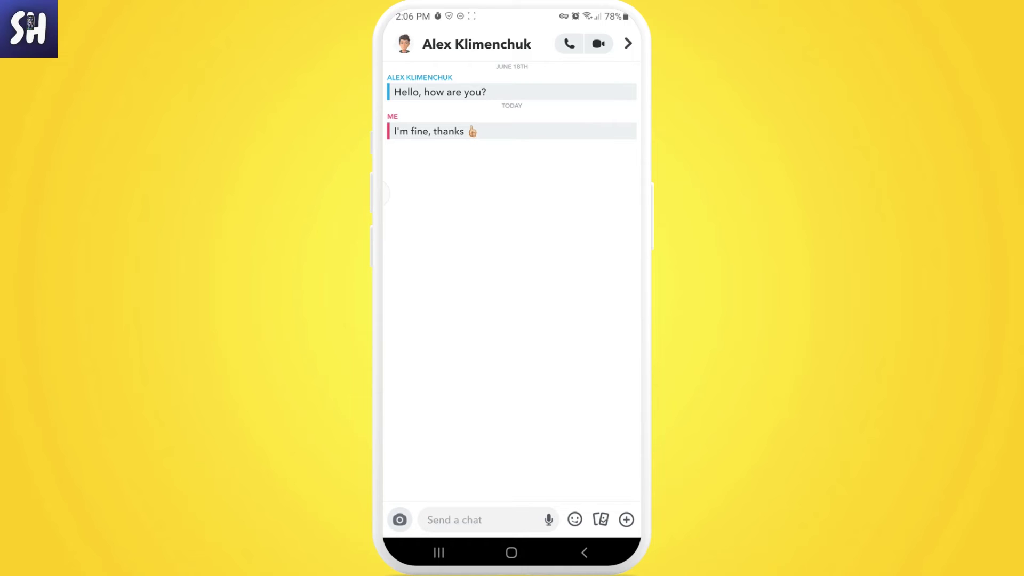
{"action": "key", "text": "Escape"}
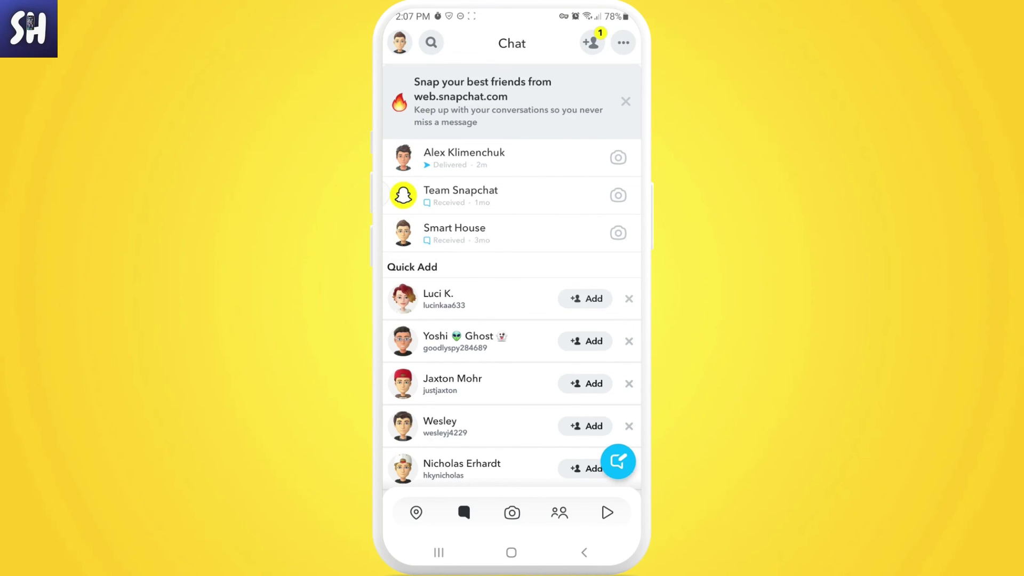
Leave Snapchat for the Android home screen
{"action": "left_click", "coordinate": [511, 553]}
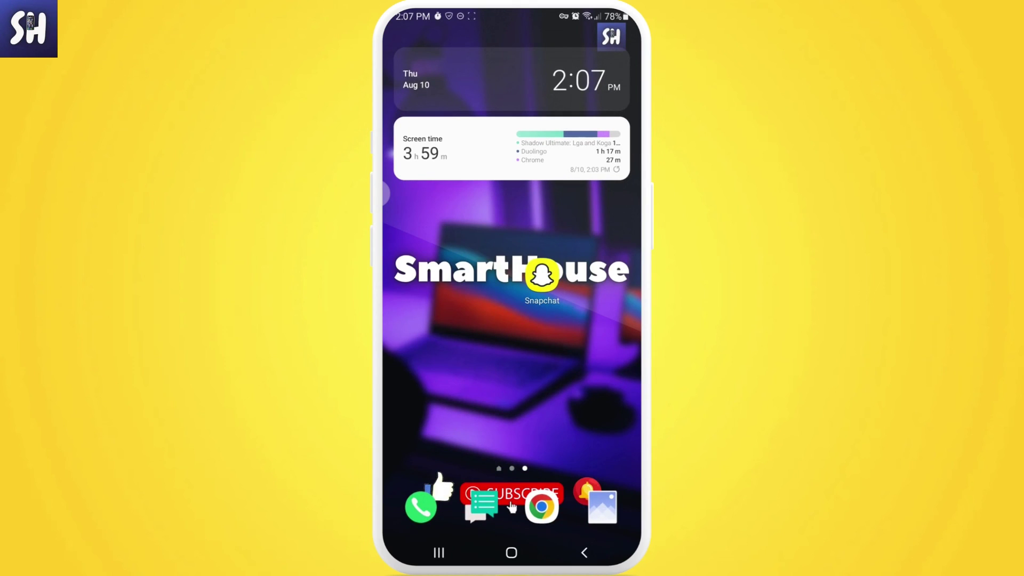